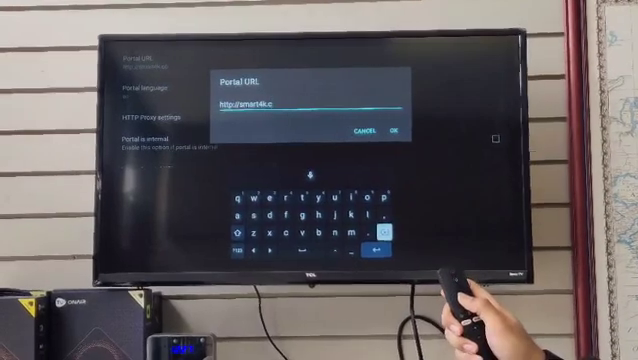
{"action": "key", "text": "BackSpace"}
{"action": "key", "text": "BackSpace"}
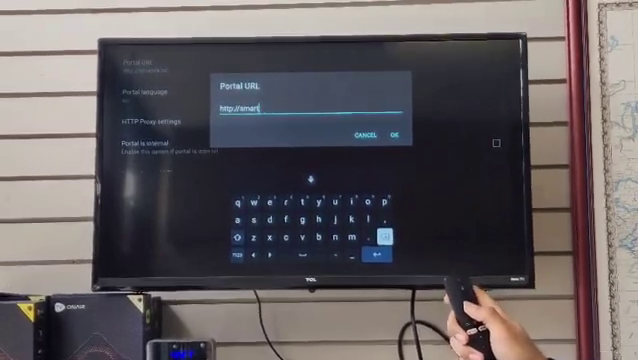
{"action": "key", "text": "BackSpace"}
{"action": "key", "text": "BackSpace"}
{"action": "key", "text": "BackSpace"}
{"action": "key", "text": "BackSpace"}
{"action": "key", "text": "BackSpace"}
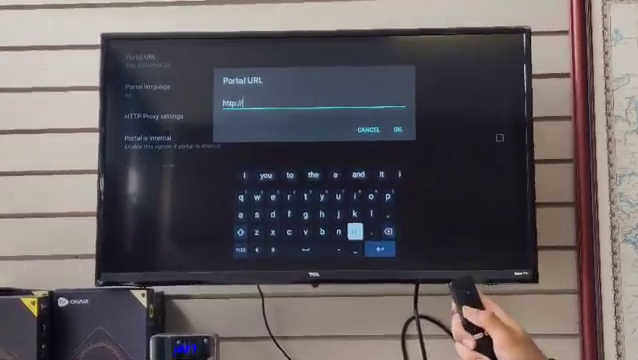
{"action": "key", "text": "Left"}
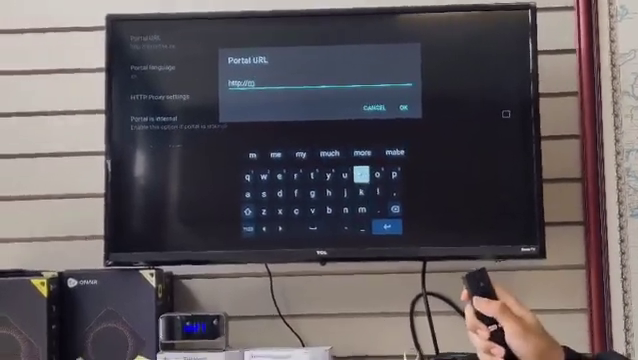
{"action": "key", "text": "Return"}
{"action": "type", "text": "y TV."}
{"action": "key", "text": "Return"}
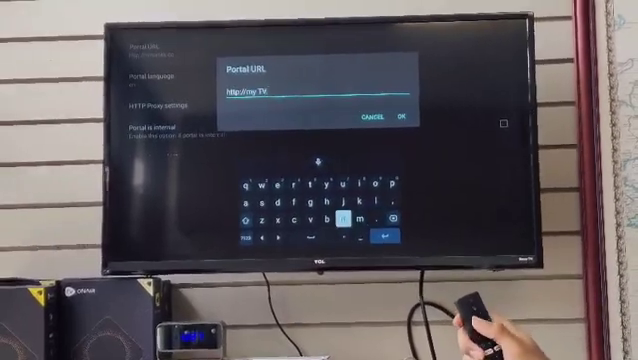
- Add the dot and the letter 'w' to the new portal address
{"action": "key", "text": "Right"}
{"action": "key", "text": "Right"}
{"action": "key", "text": "Right"}
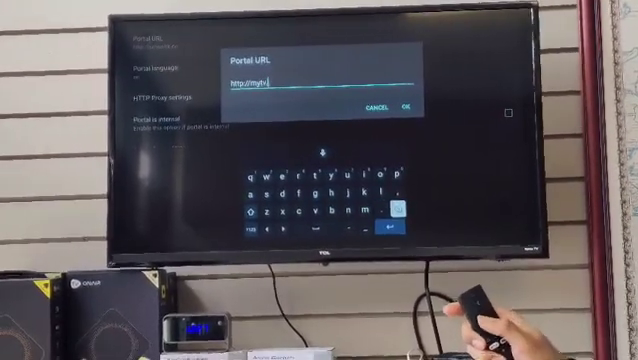
{"action": "key", "text": "Left"}
{"action": "key", "text": "Left"}
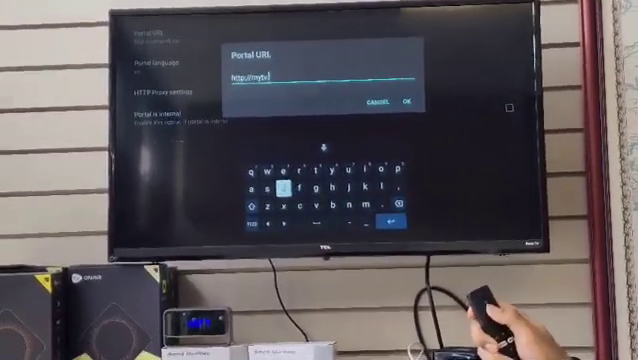
{"action": "key", "text": "Left"}
{"action": "key", "text": "Up"}
{"action": "key", "text": "Up"}
{"action": "key", "text": "Return"}
{"action": "key", "text": "Right"}
{"action": "key", "text": "Right"}
{"action": "key", "text": "Right"}
{"action": "key", "text": "Right"}
{"action": "key", "text": "Right"}
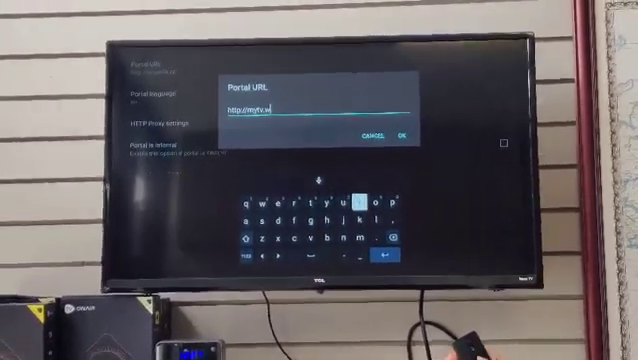
{"action": "key", "text": "Right"}
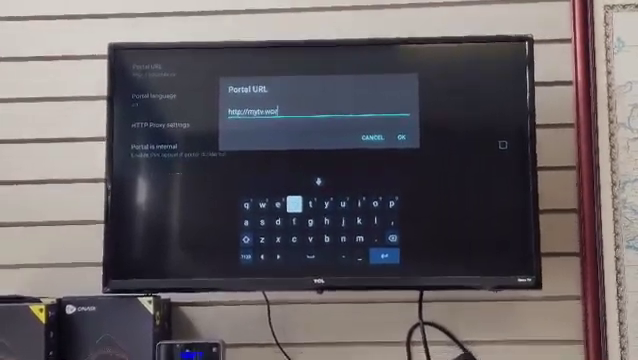
{"action": "key", "text": "Down"}
{"action": "key", "text": "Right"}
{"action": "key", "text": "Right"}
{"action": "key", "text": "Right"}
{"action": "key", "text": "Left"}
{"action": "key", "text": "Return"}
{"action": "key", "text": "Return"}
{"action": "key", "text": "Left"}
{"action": "key", "text": "Left"}
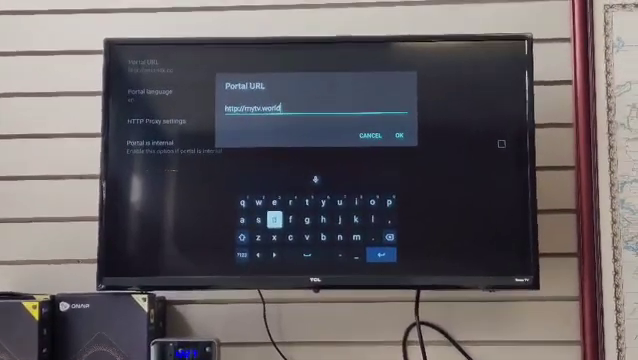
{"action": "key", "text": "Escape"}
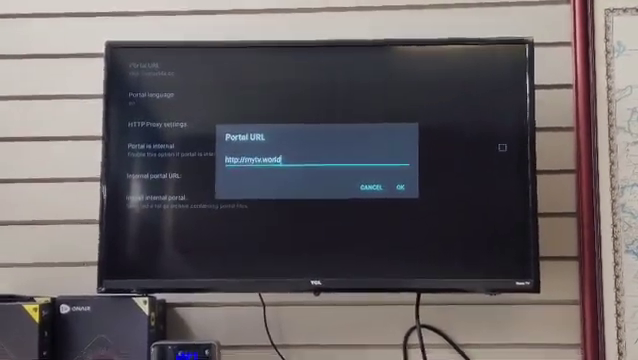
{"action": "key", "text": "Right"}
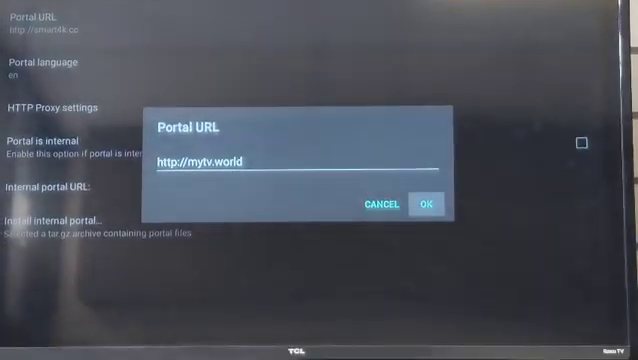
{"action": "key", "text": "Return"}
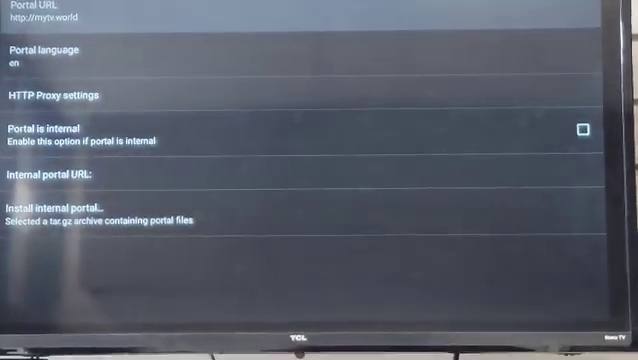